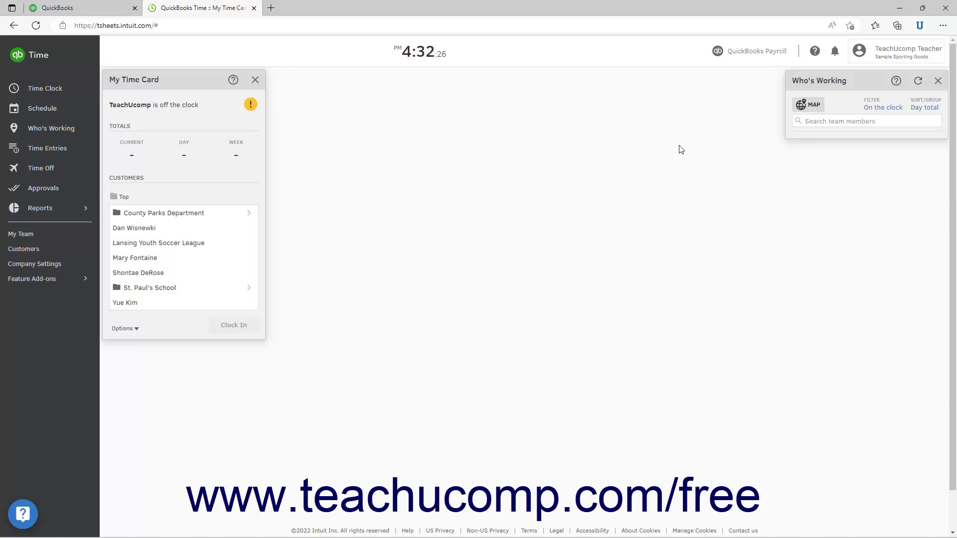
# Import QuickBooks Online Payroll data, then review and close the sync log report
pyautogui.click(742, 58)
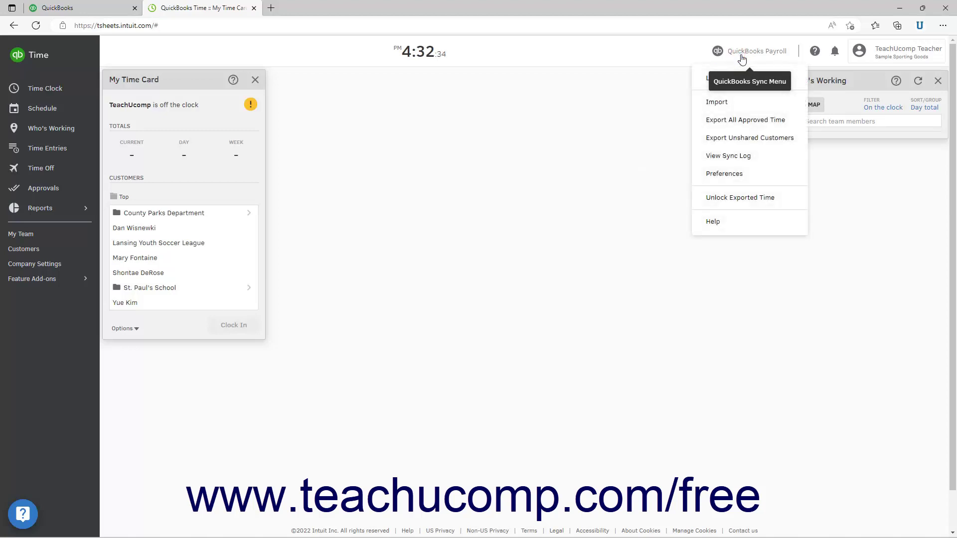
pyautogui.click(725, 102)
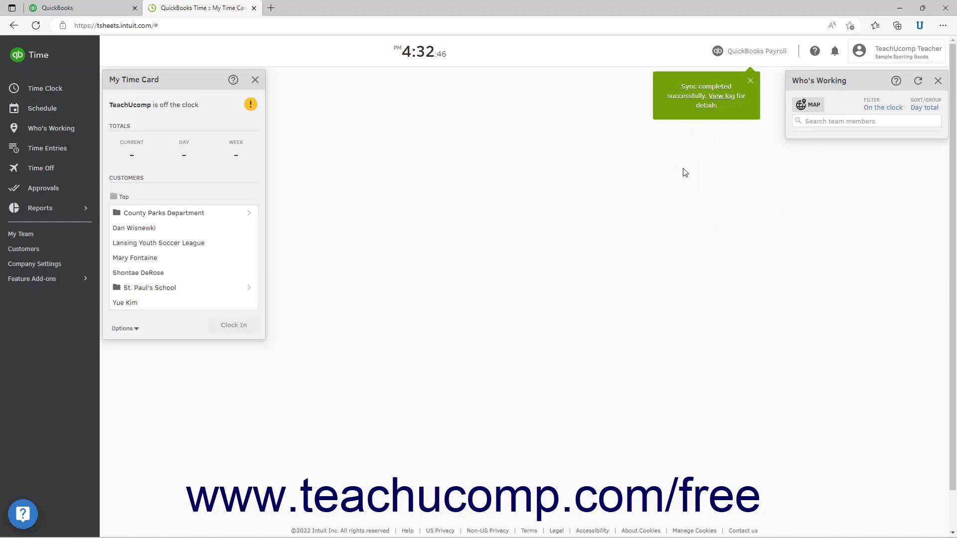
pyautogui.click(740, 58)
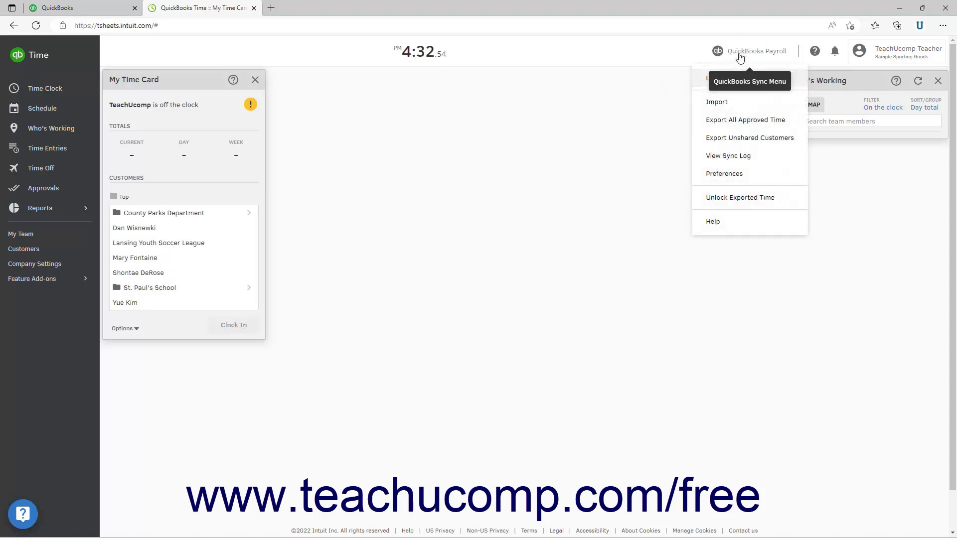
pyautogui.click(736, 156)
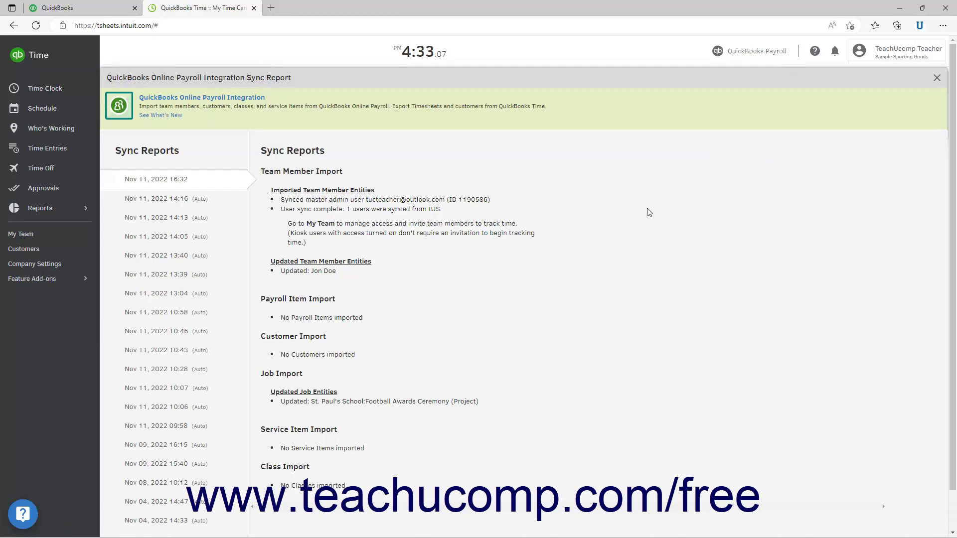
pyautogui.click(936, 78)
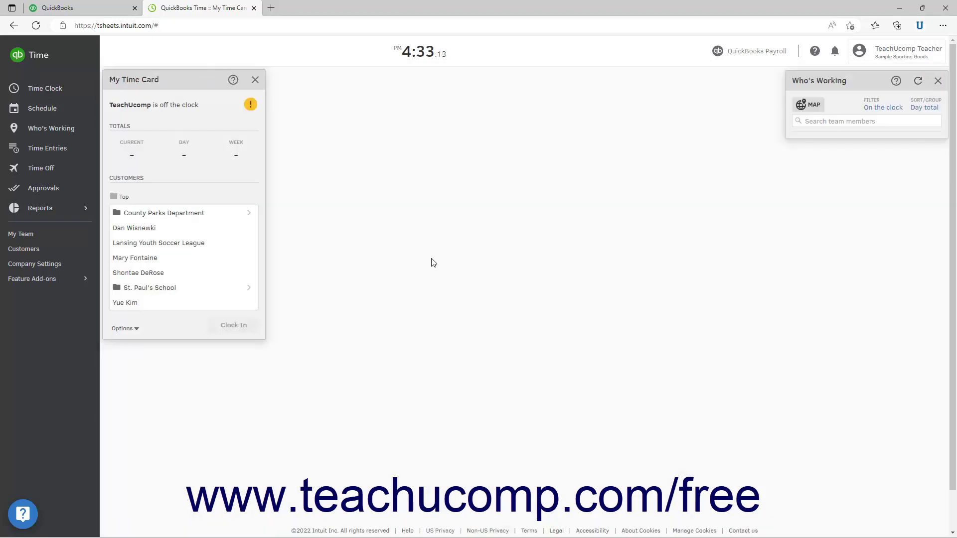
# Go to the Time Entries list for November 2022
pyautogui.click(81, 158)
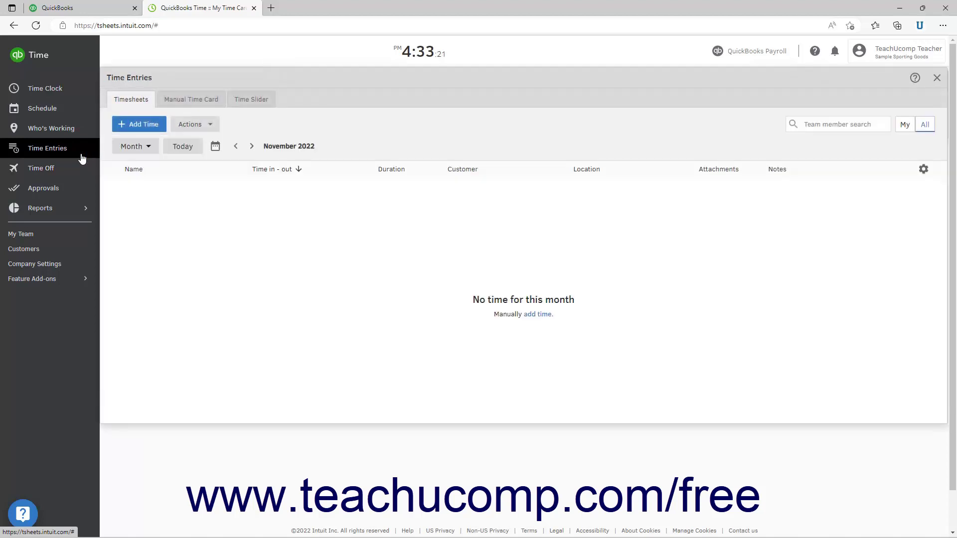
# Start a new manual time entry and assign it to the sample employee instead of the signed-in account
pyautogui.click(139, 124)
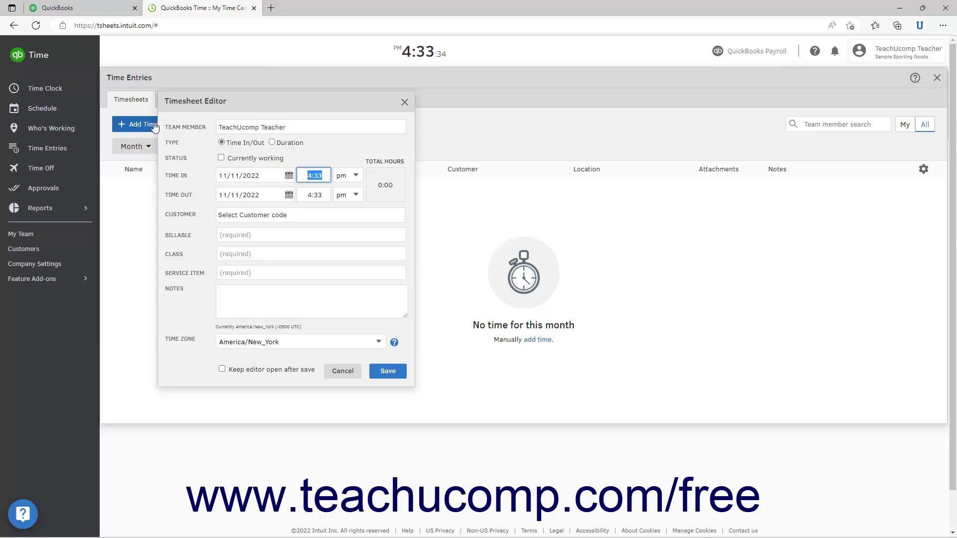
pyautogui.click(316, 127)
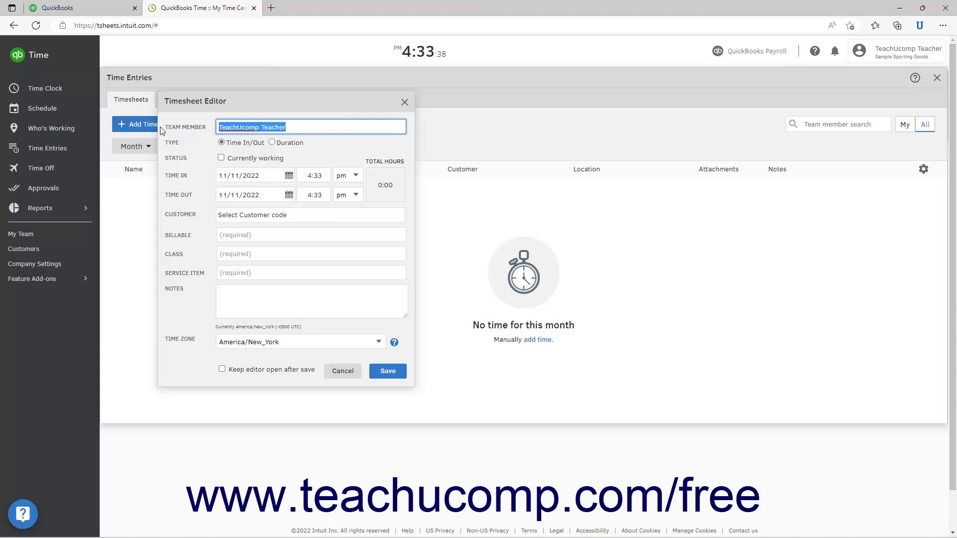
pyautogui.write('JOn')
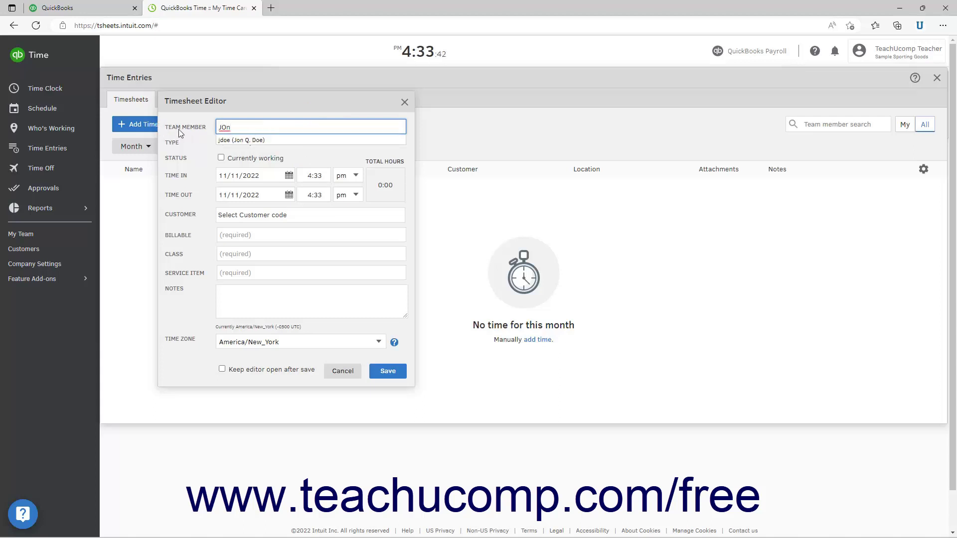
pyautogui.click(227, 141)
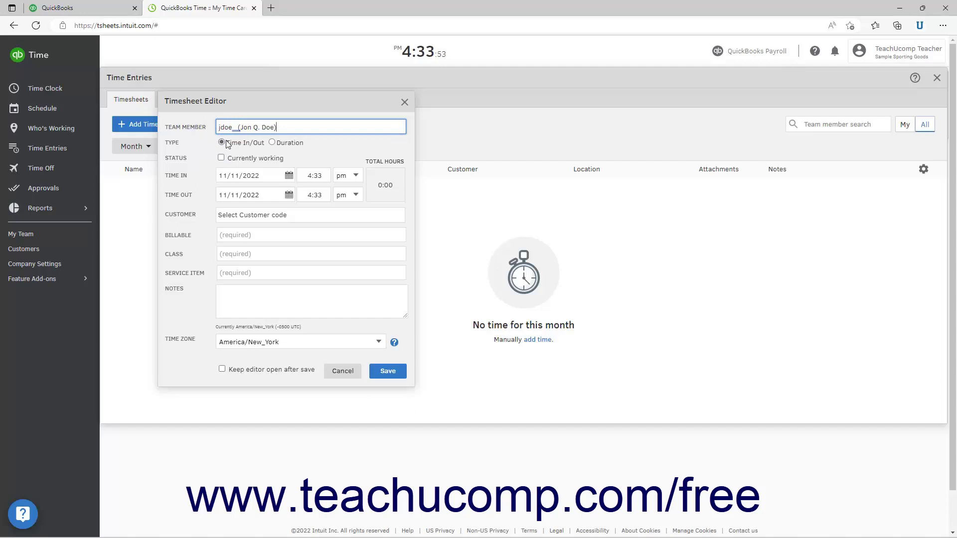
pyautogui.click(233, 145)
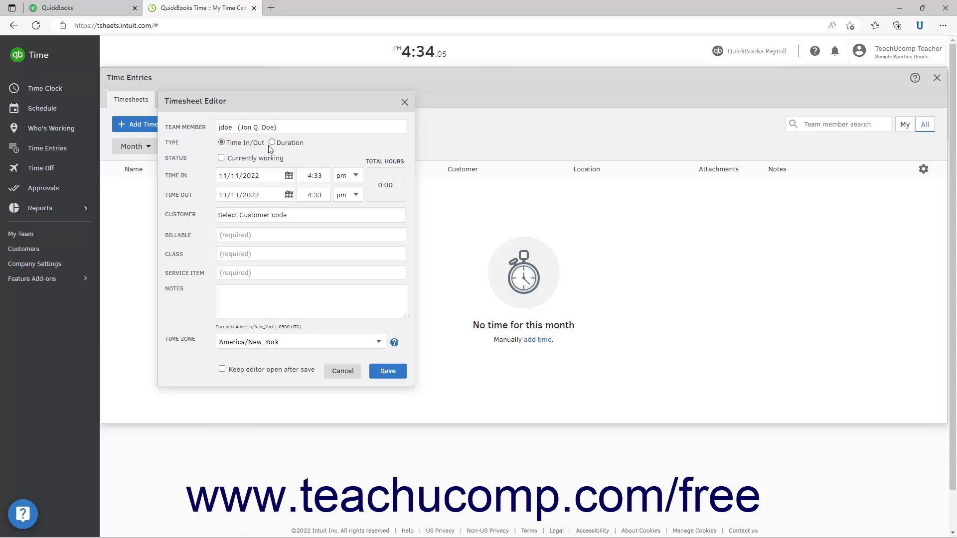
# Make the entry a Duration timesheet dated November 8, 2022
pyautogui.click(272, 143)
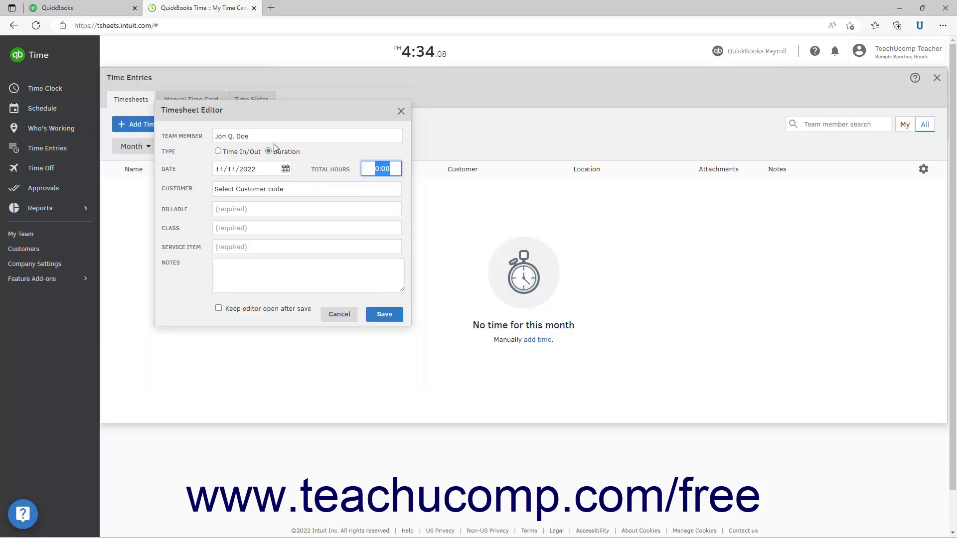
pyautogui.click(243, 152)
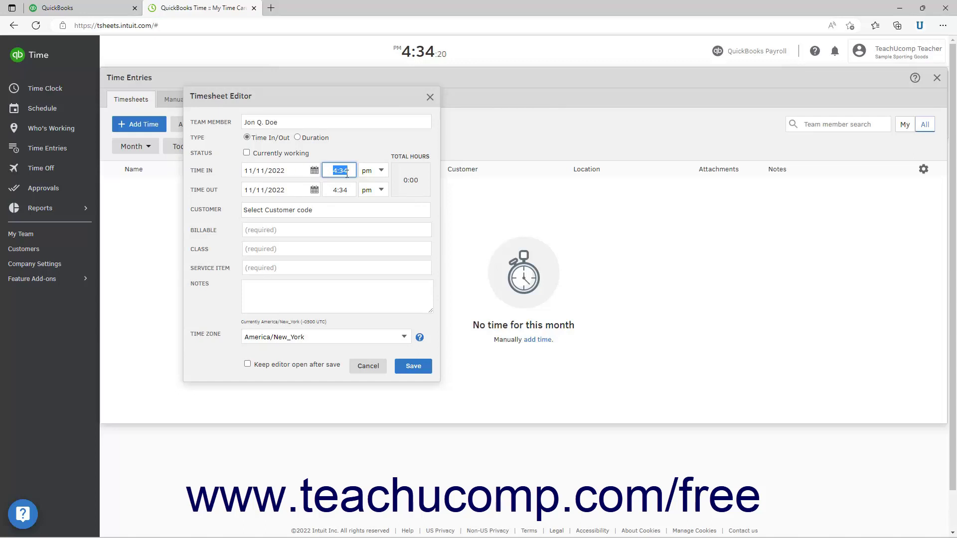
pyautogui.click(381, 171)
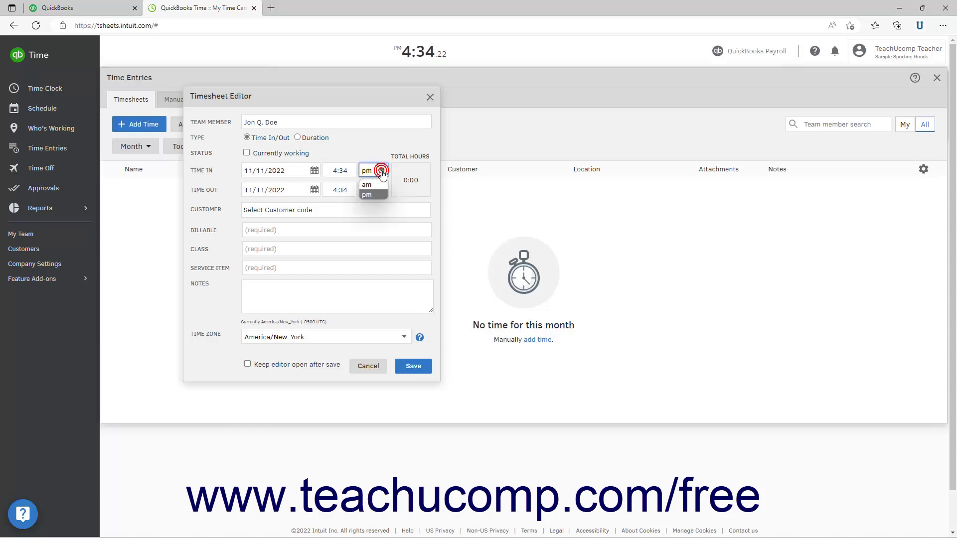
pyautogui.click(382, 171)
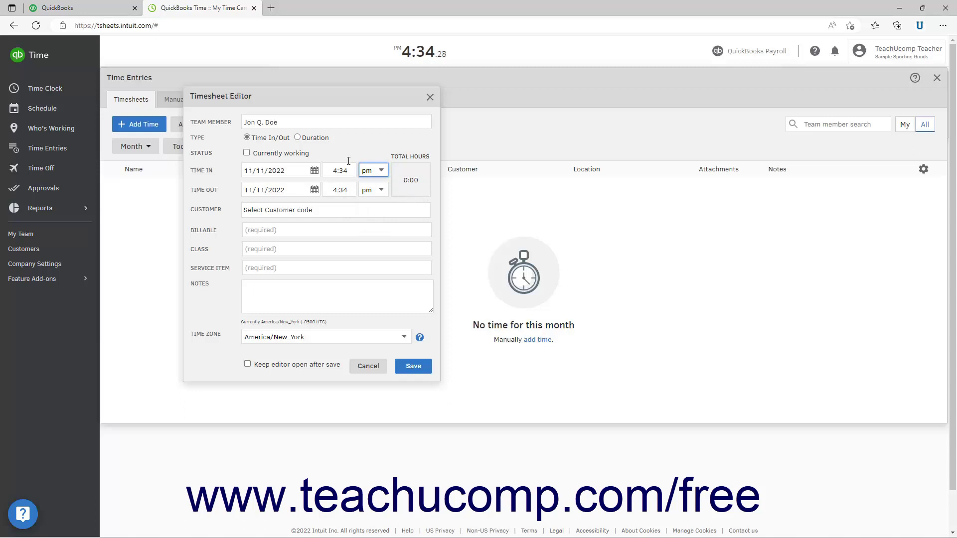
pyautogui.click(298, 138)
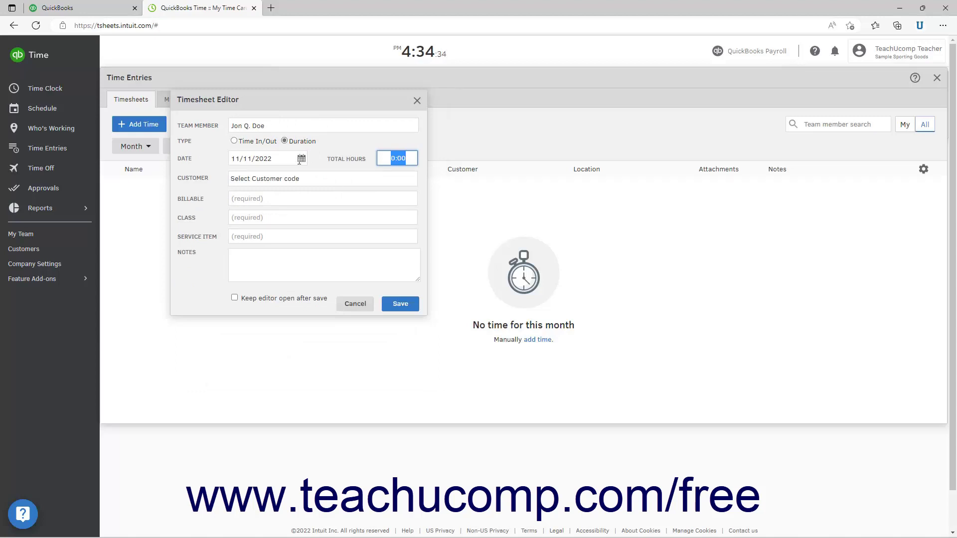
pyautogui.click(301, 158)
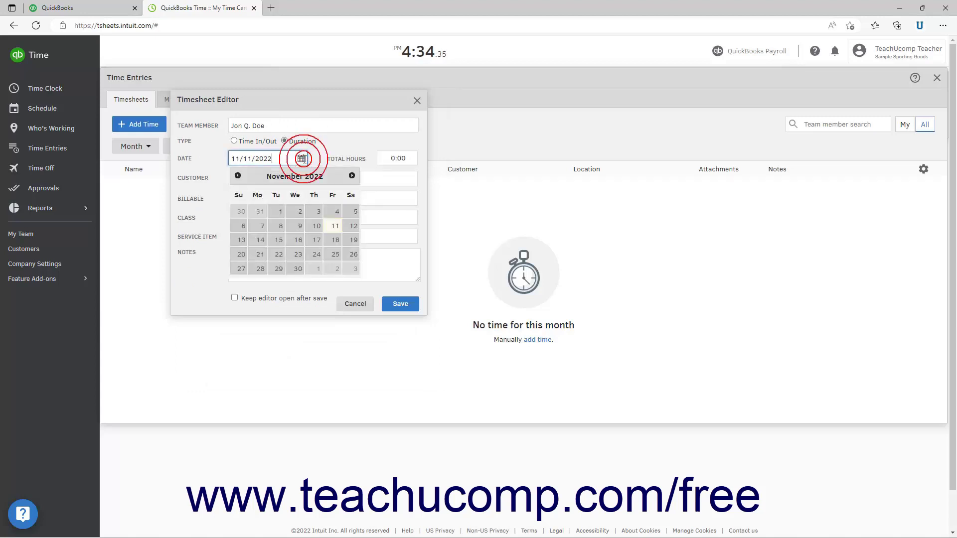
pyautogui.click(279, 226)
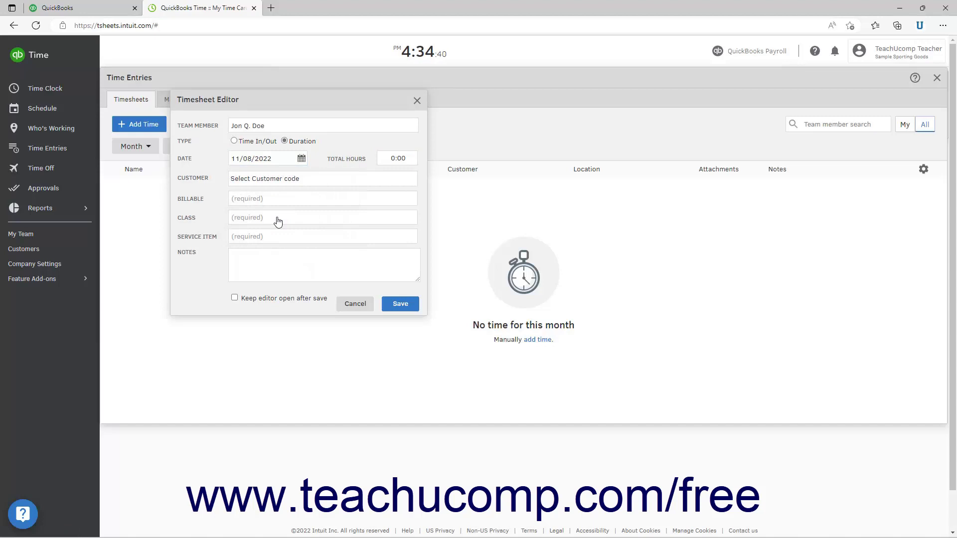
# Set the entry's total hours to 3:00
pyautogui.click(393, 158)
pyautogui.doubleClick(393, 157)
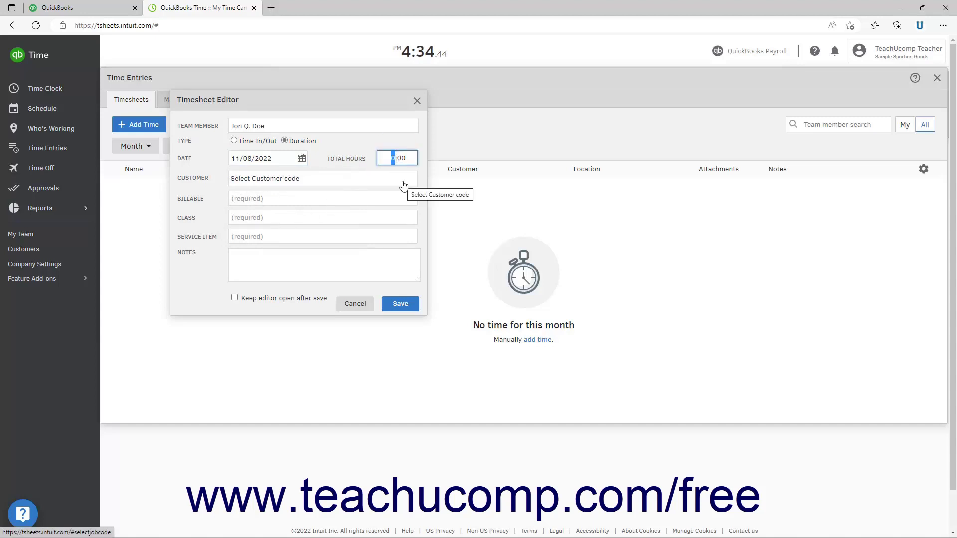
pyautogui.write('3')
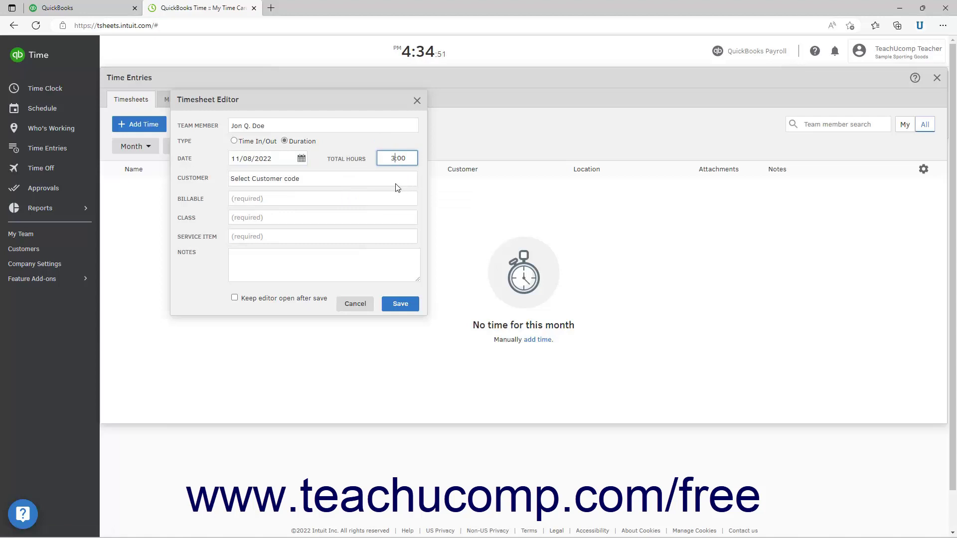
pyautogui.click(396, 187)
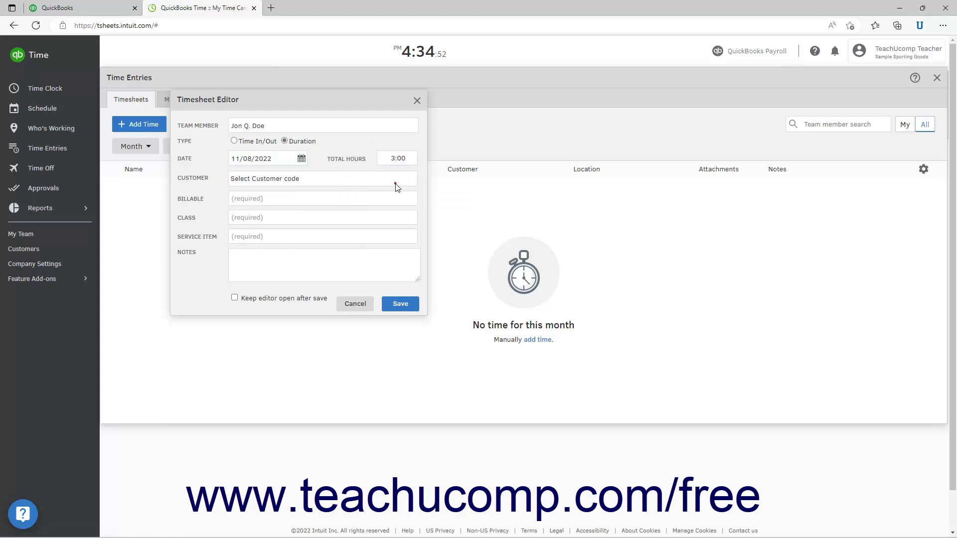
# Set the entry's customer to Lansing Youth Soccer League
pyautogui.click(352, 186)
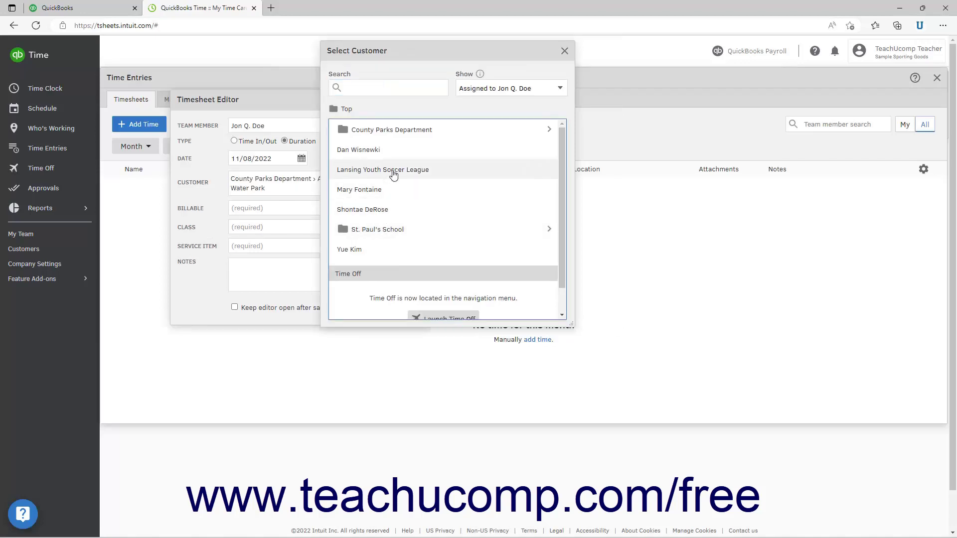
pyautogui.click(393, 168)
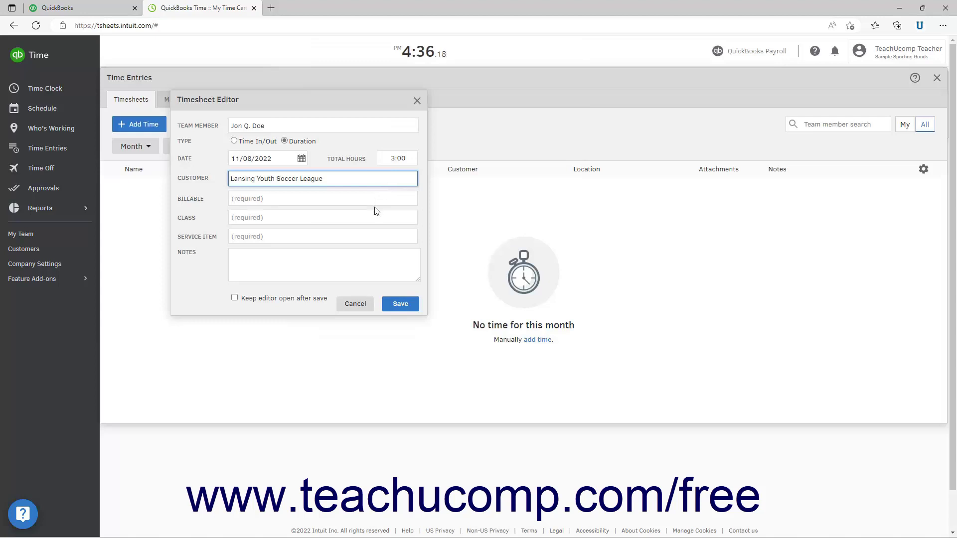
# Choose service item Training:Sports Personal Training - Soccer, set Billable to Yes, and leave Class empty
pyautogui.click(344, 237)
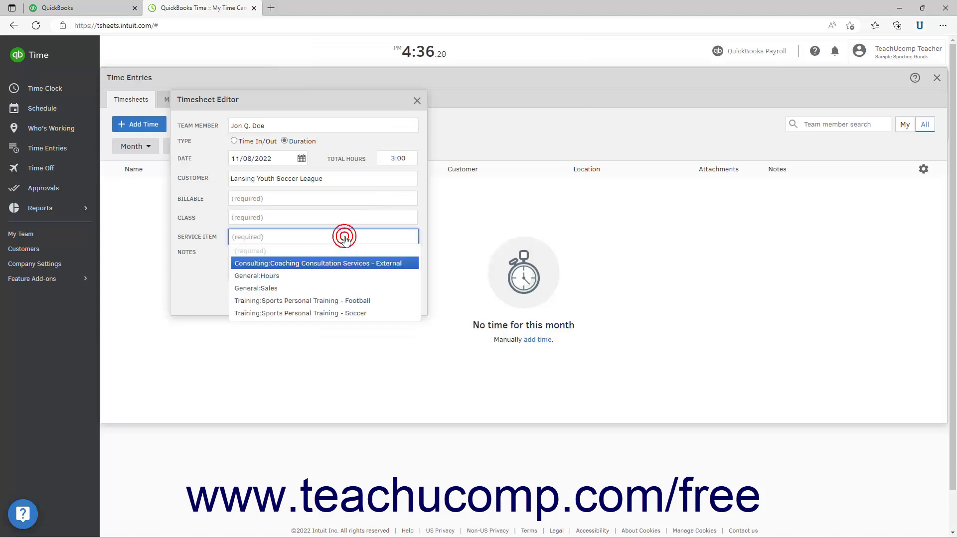
pyautogui.click(336, 313)
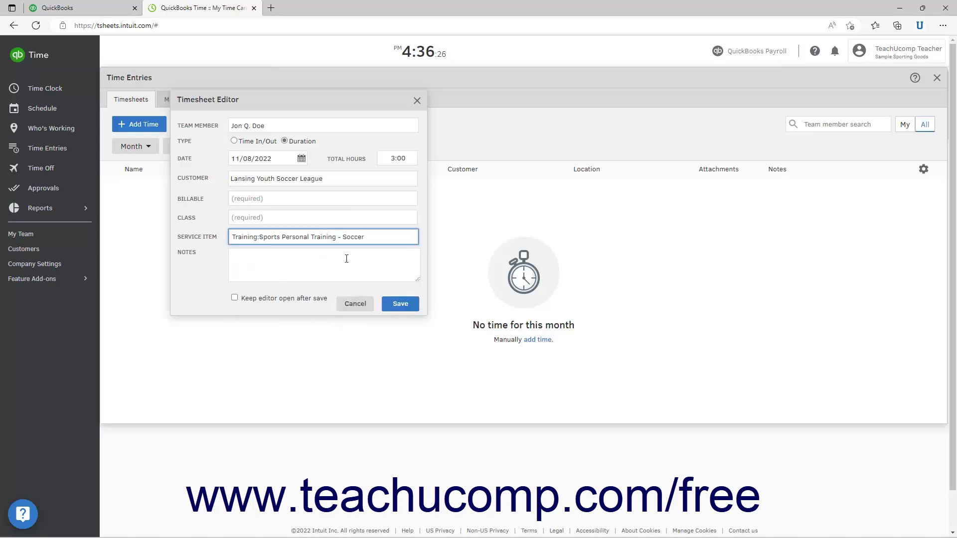
pyautogui.click(316, 200)
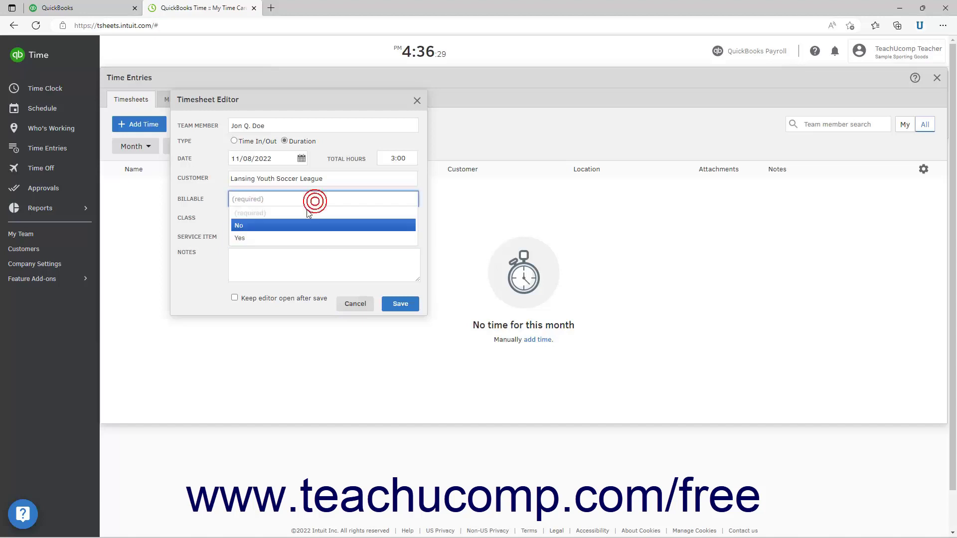
pyautogui.click(294, 237)
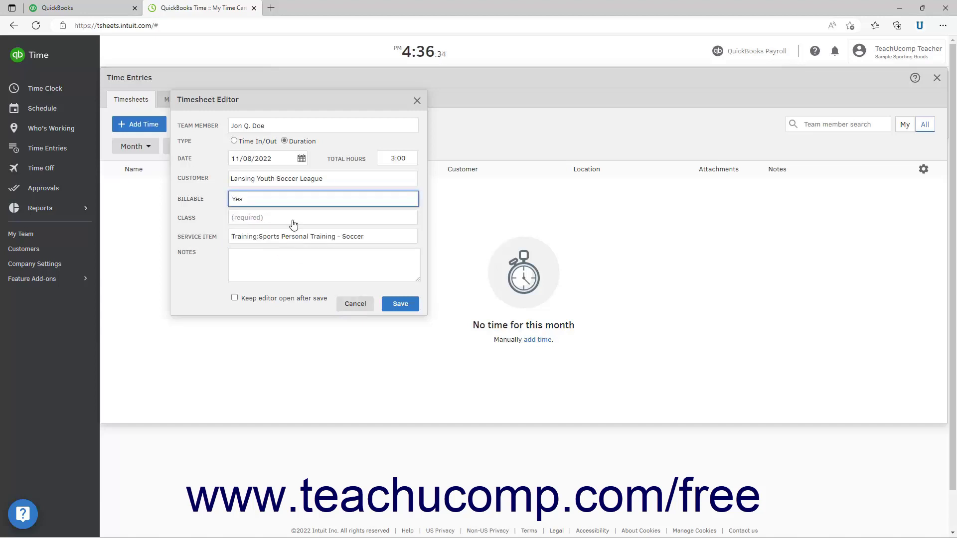
pyautogui.click(293, 219)
pyautogui.click(293, 220)
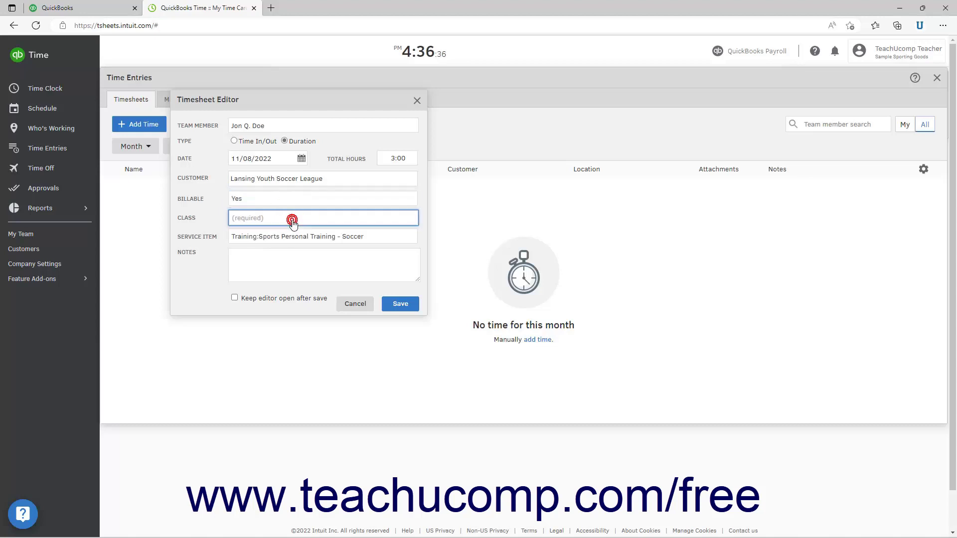
pyautogui.click(288, 261)
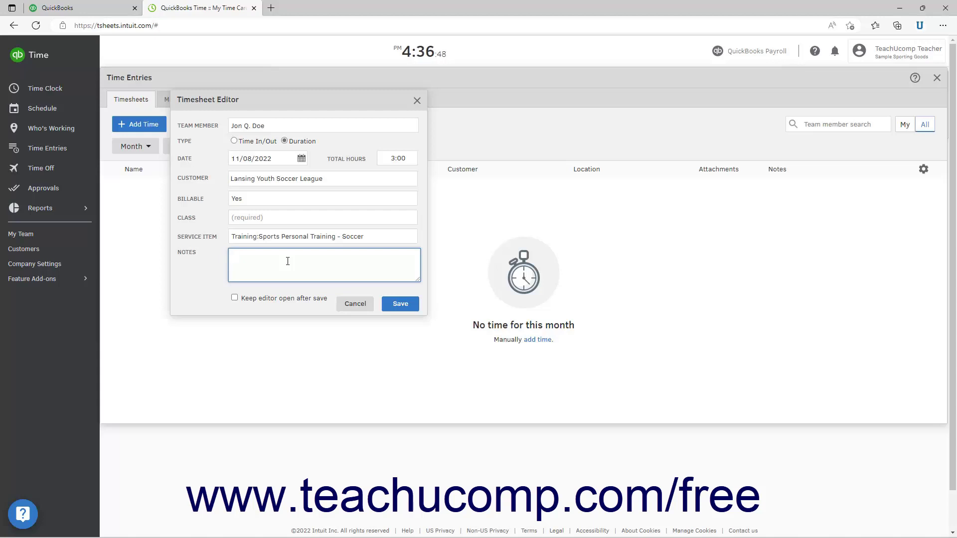
pyautogui.click(261, 301)
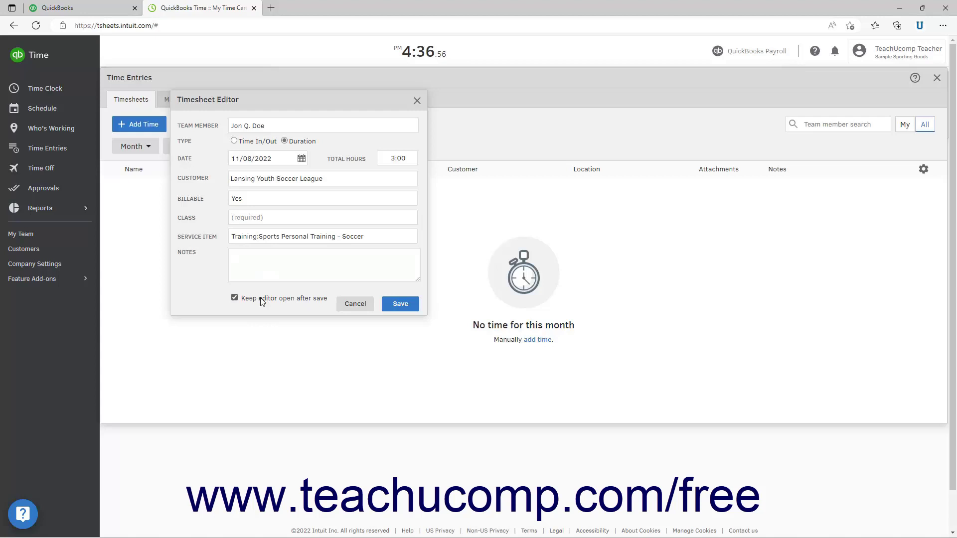
pyautogui.click(261, 301)
# Save the 3h 00m Lansing Youth Soccer League entry for Tue, Nov 8
pyautogui.click(404, 305)
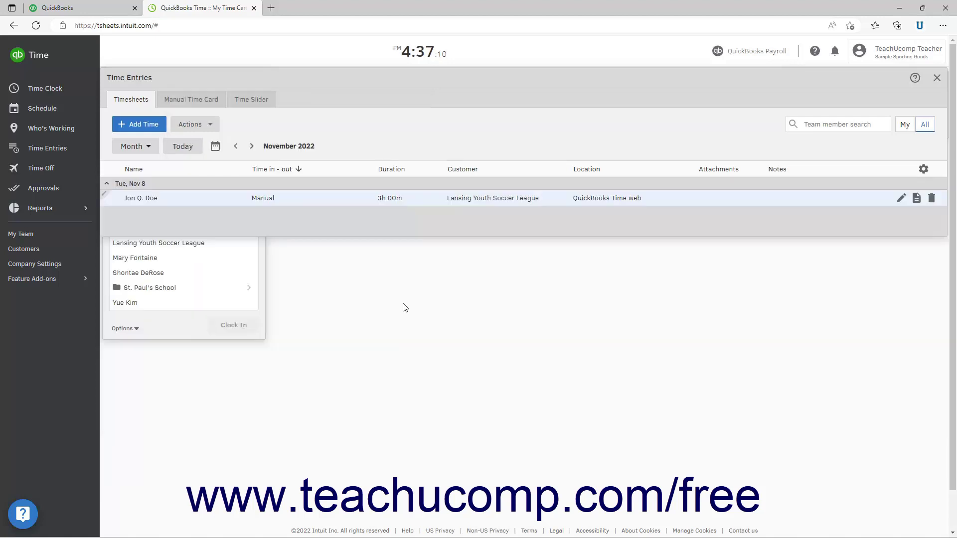